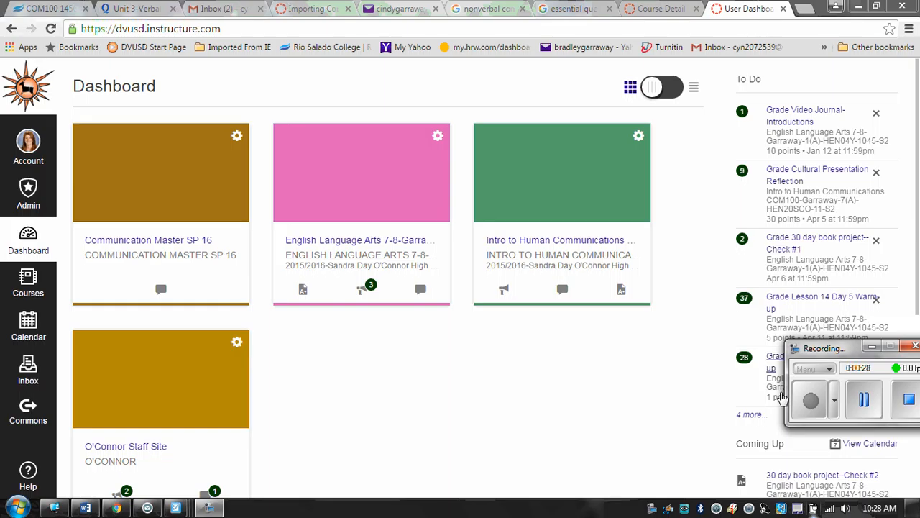
Step: Create a new course named Master ELA 7-8, starting from the dashboard
drag(827, 356, 846, 236)
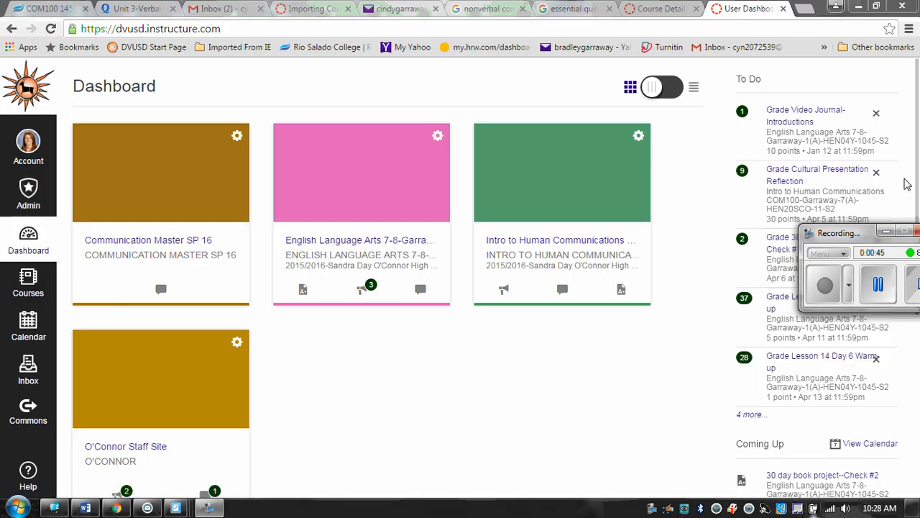
scroll(918, 382, down, 5)
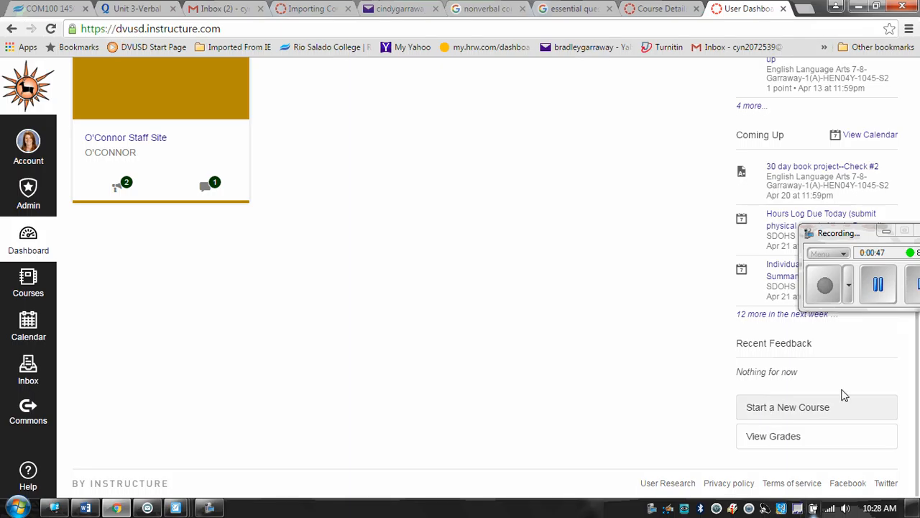
click(781, 420)
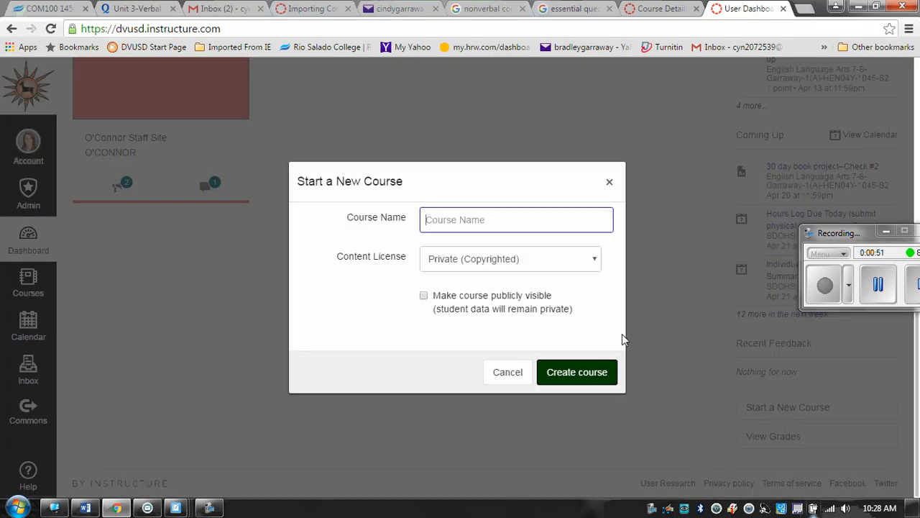
text(Master ELA 7-8)
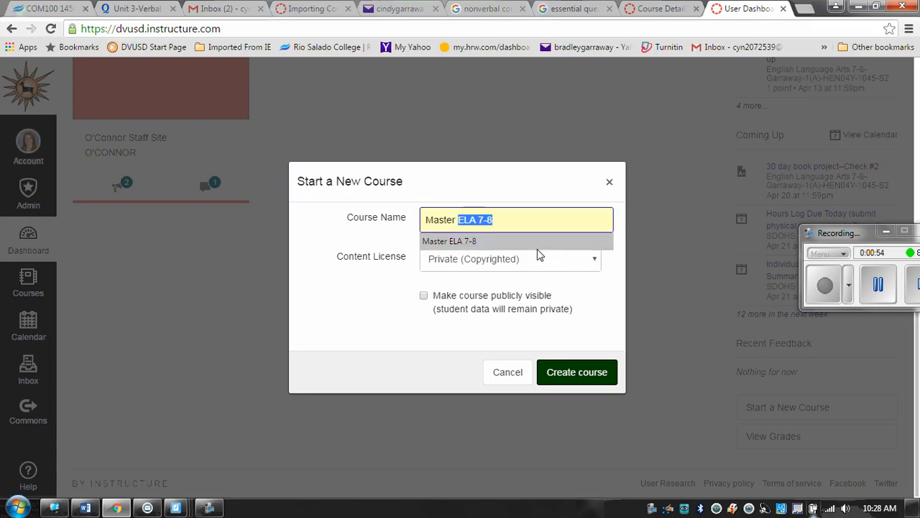
click(532, 243)
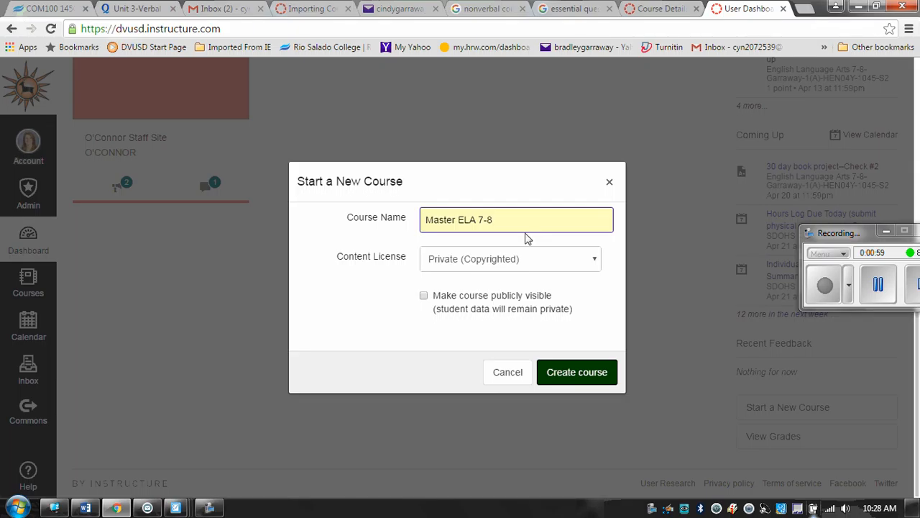
click(580, 377)
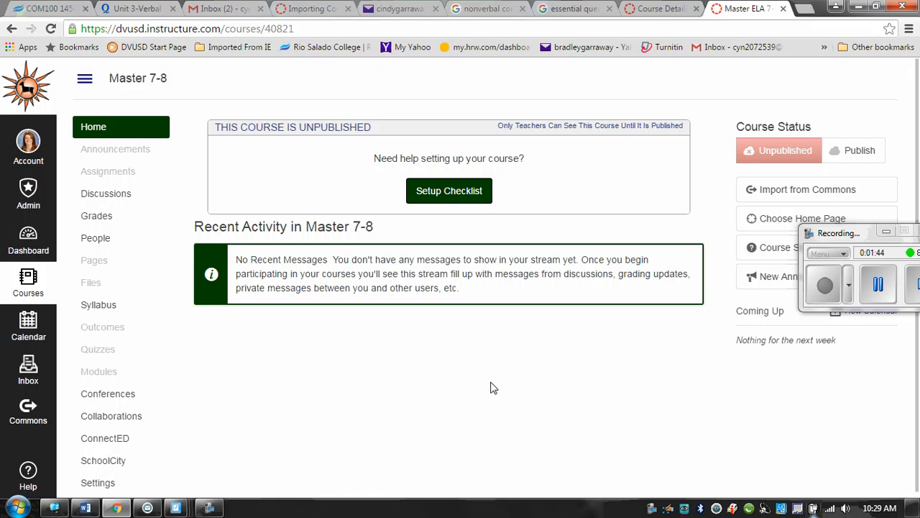
Step: Open the new course's settings and set up a content import of type Copy a Canvas Course
click(840, 235)
drag(840, 235, 792, 280)
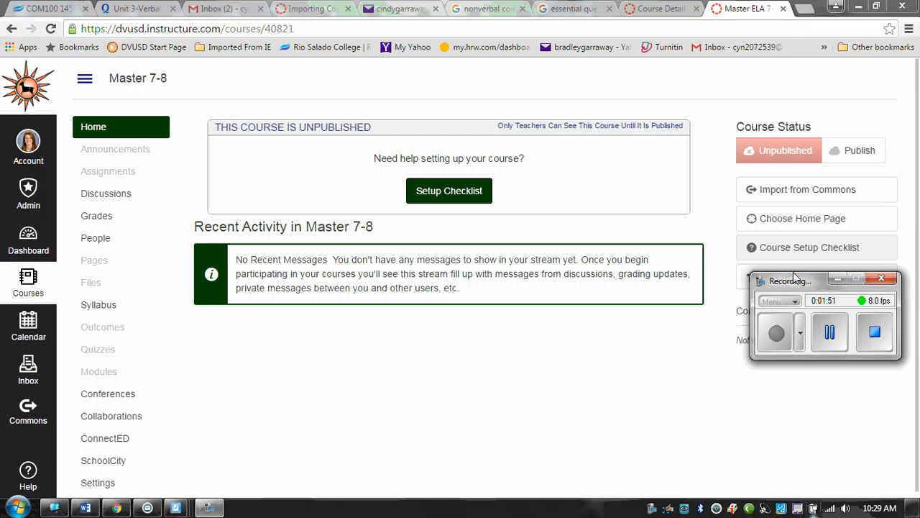
drag(796, 285, 835, 306)
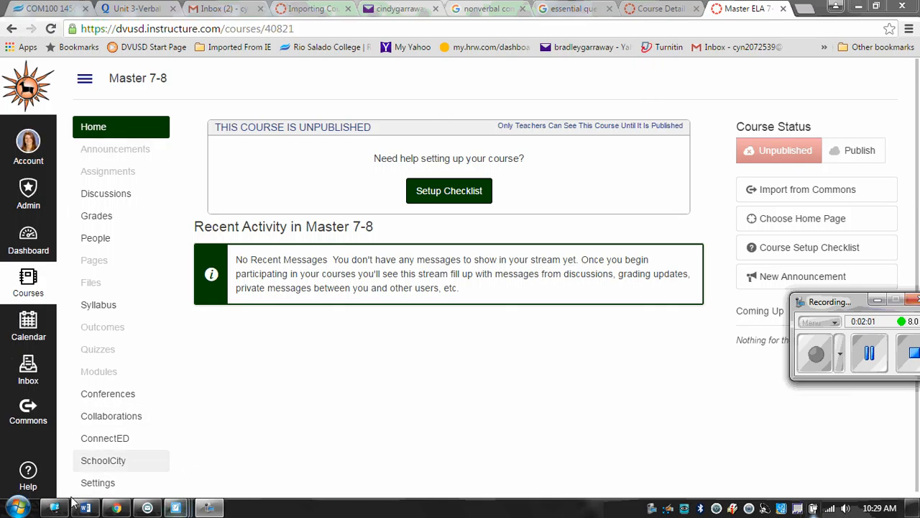
click(95, 485)
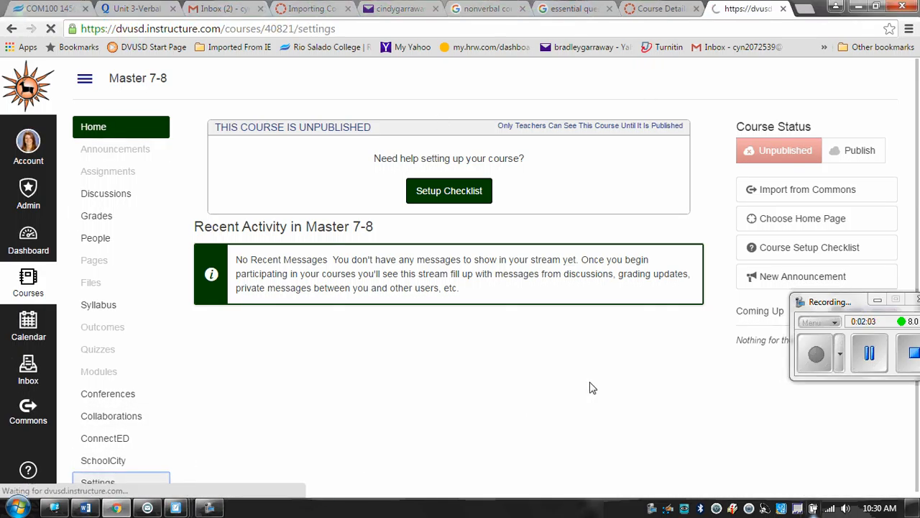
drag(827, 303, 846, 422)
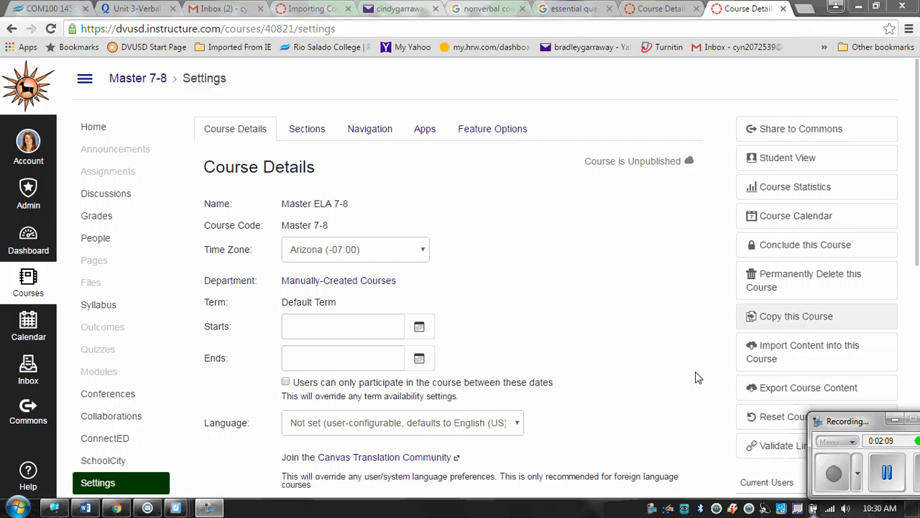
click(775, 352)
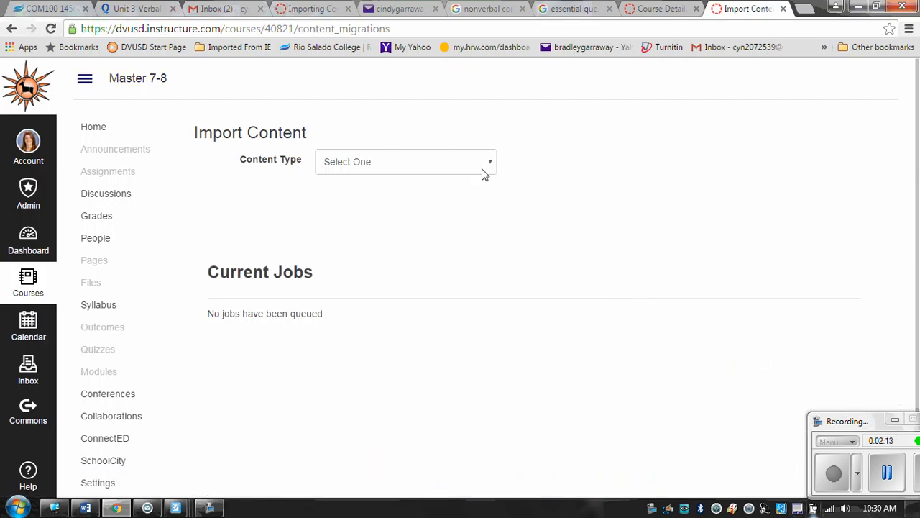
click(483, 164)
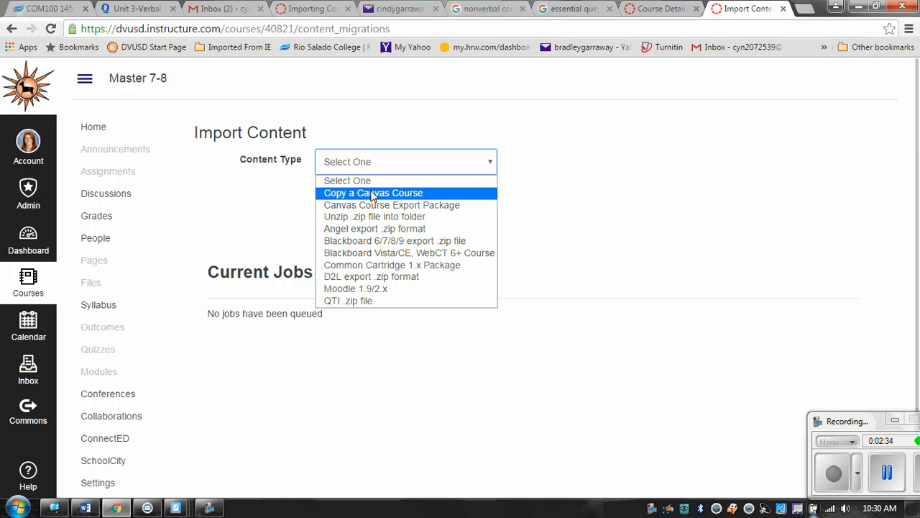
click(373, 194)
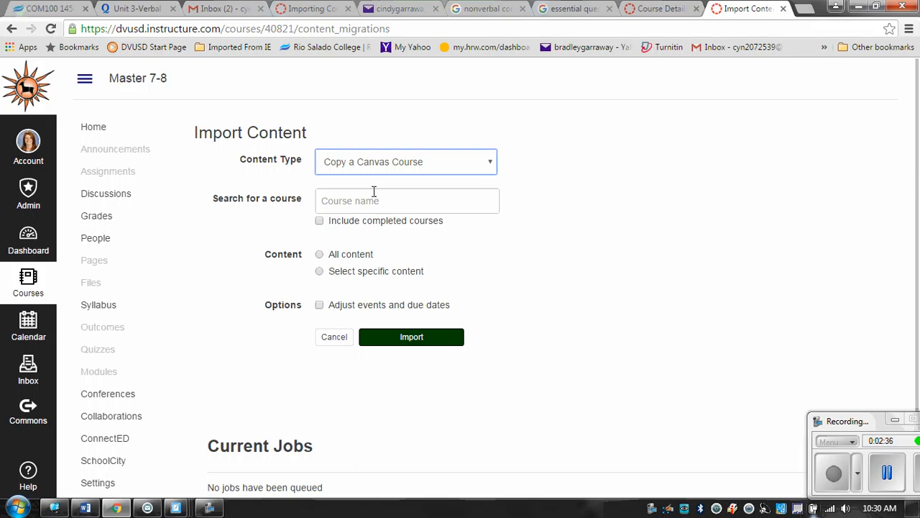
Step: Search by the teacher's surname and select the 2015/2016 spring English Language Arts 7-8 course, section HEN04Y-1045-S2, as the source
click(377, 200)
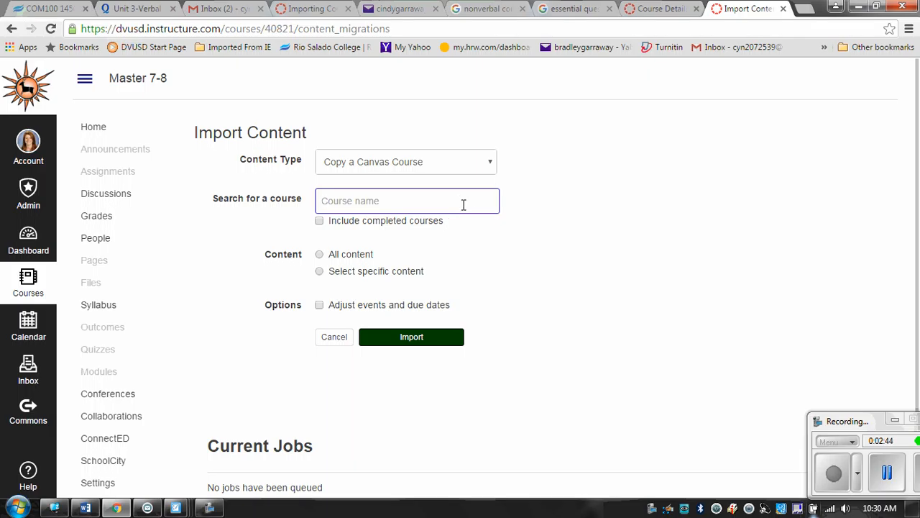
text(Garraway)
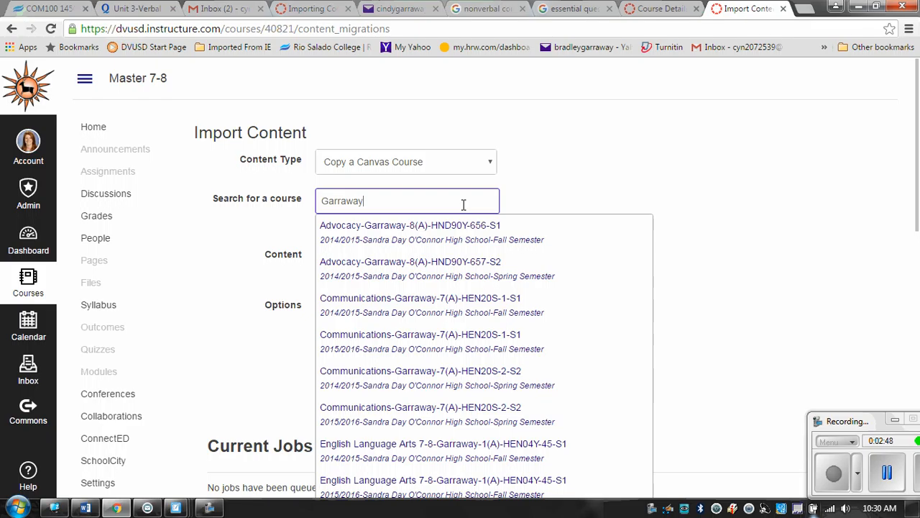
scroll(477, 384, down, 2)
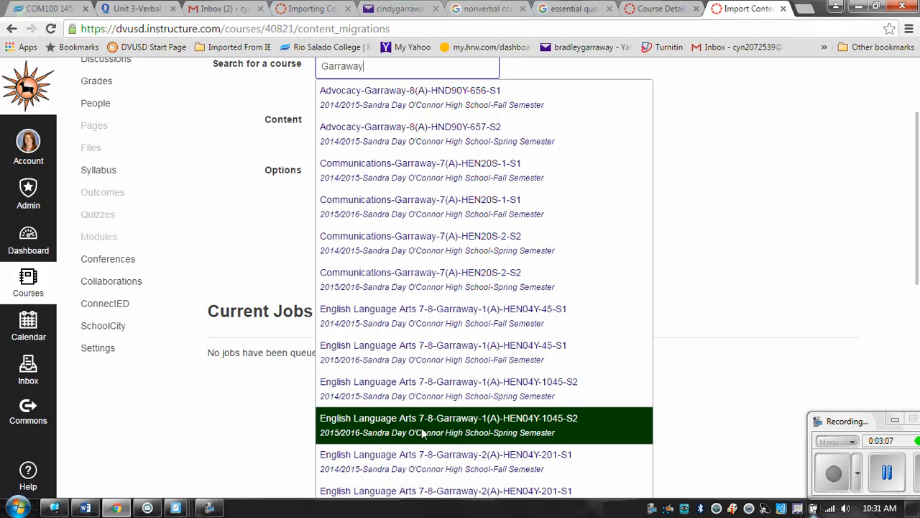
click(493, 439)
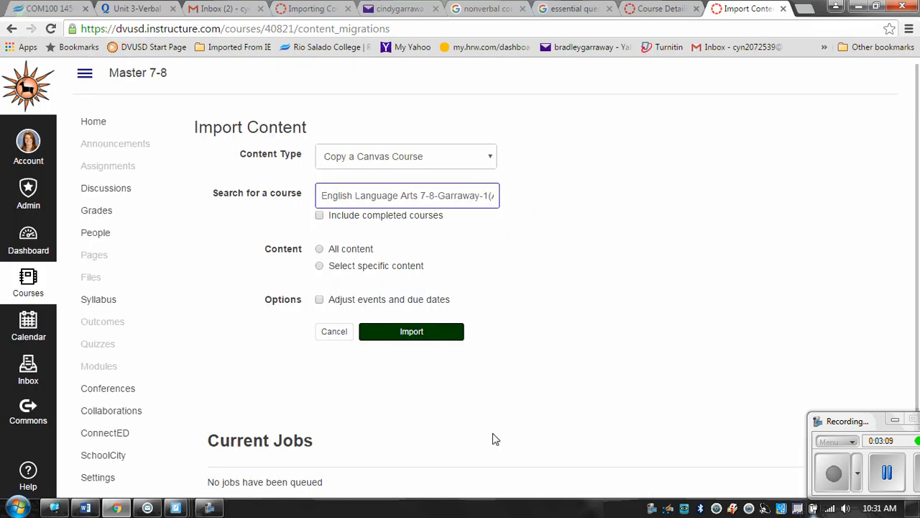
Step: Import all content from the selected course and wait for the course copy job to finish
click(321, 249)
click(403, 337)
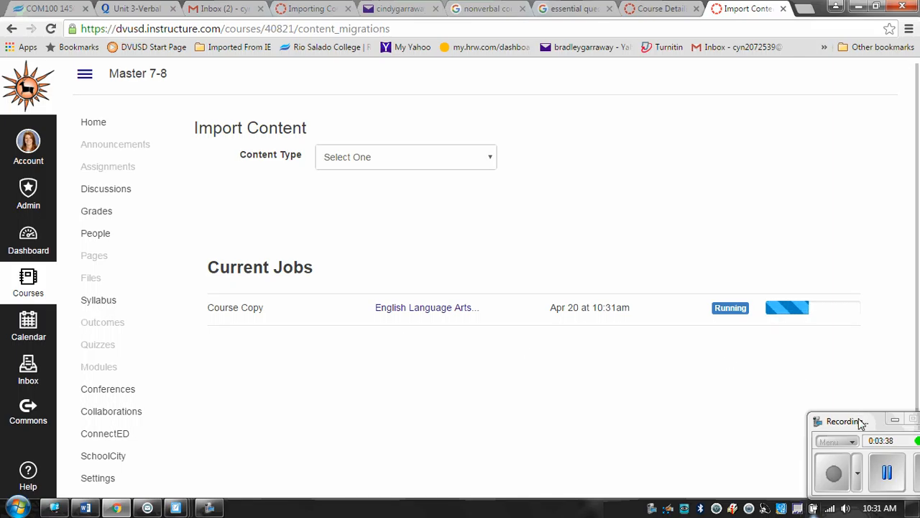
drag(860, 423, 845, 388)
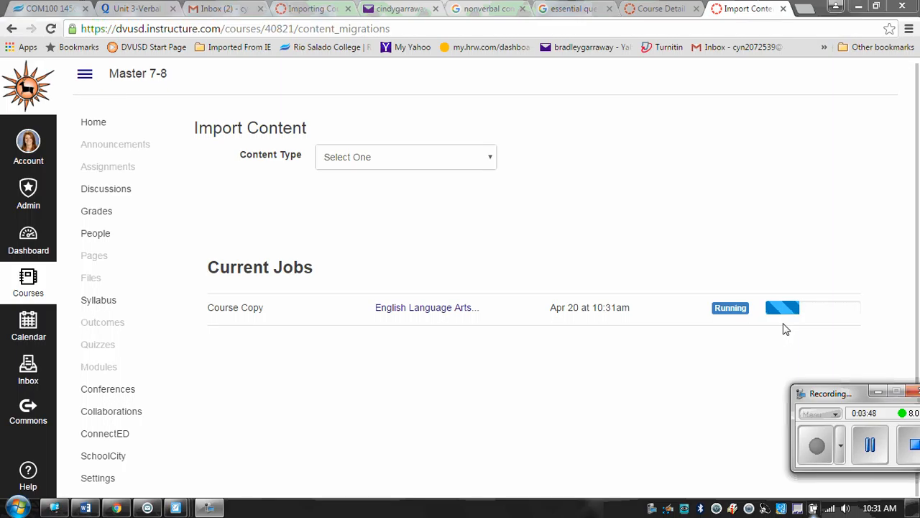
click(871, 444)
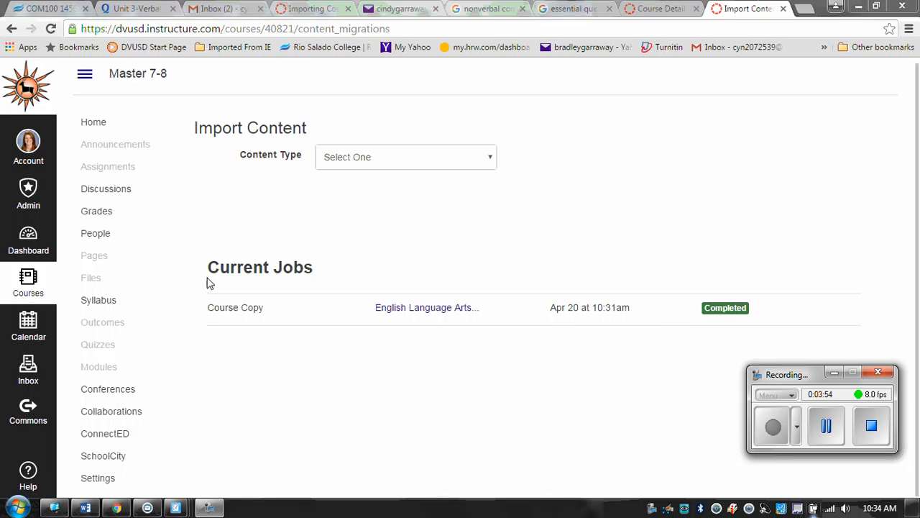
Step: Open the course home page and review the imported unit pictures down to the end of the page
click(126, 123)
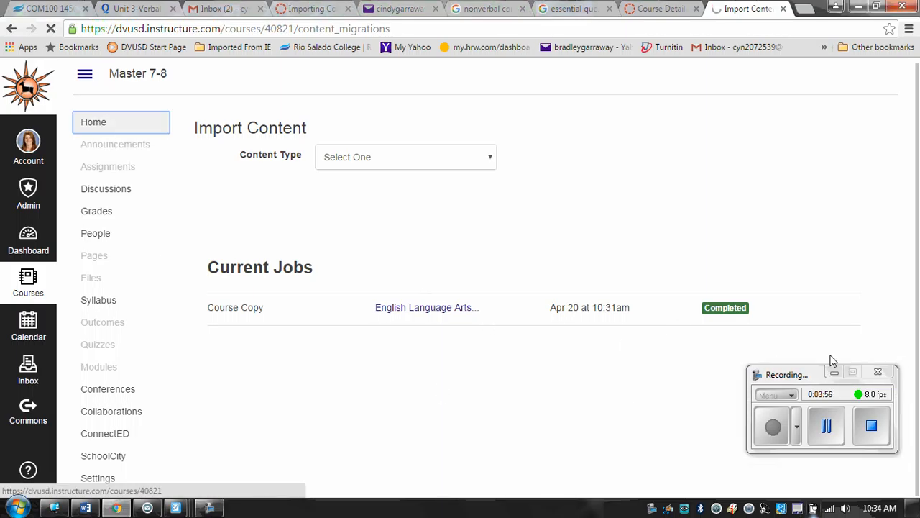
drag(804, 376, 845, 386)
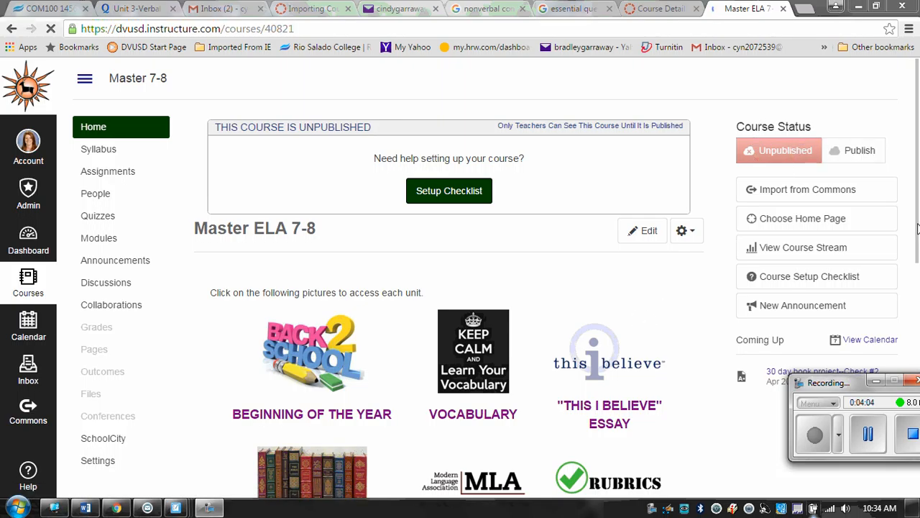
mouse_move(918, 228)
mouse_down()
mouse_move(904, 510)
mouse_move(915, 215)
mouse_up()
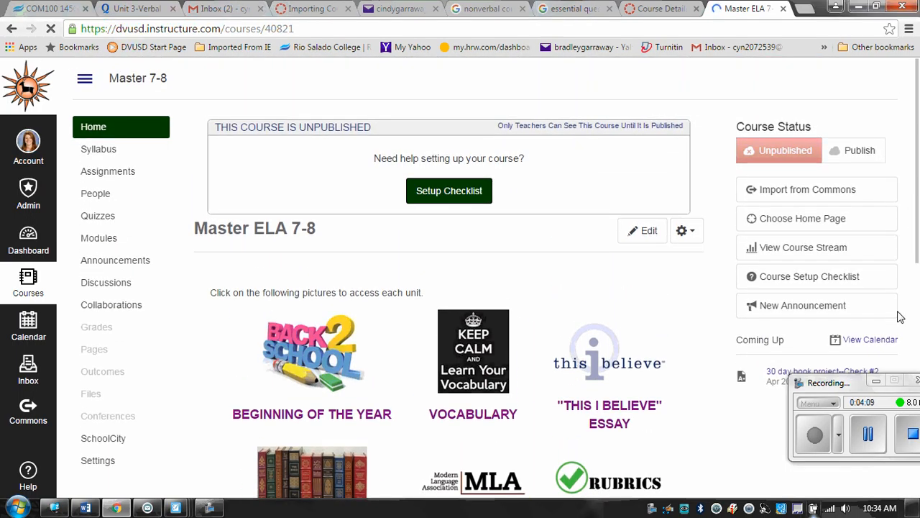
drag(844, 385, 804, 371)
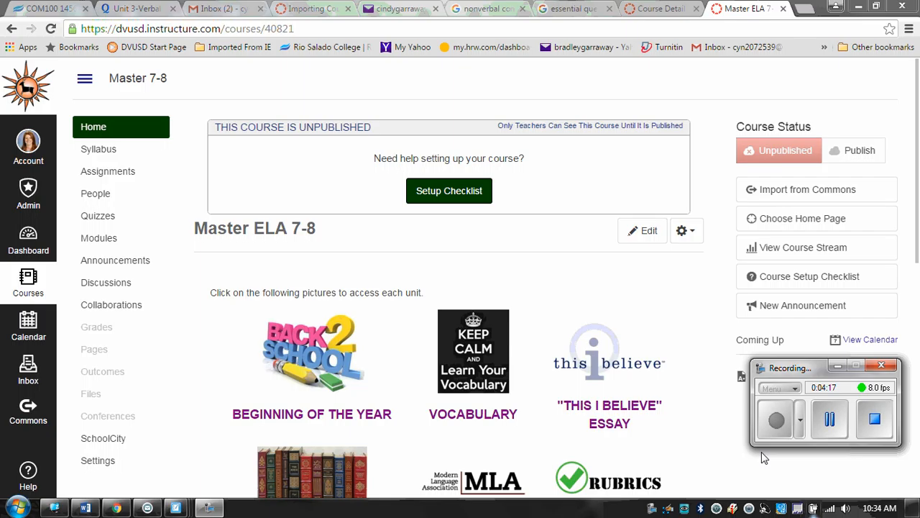
drag(918, 252, 912, 282)
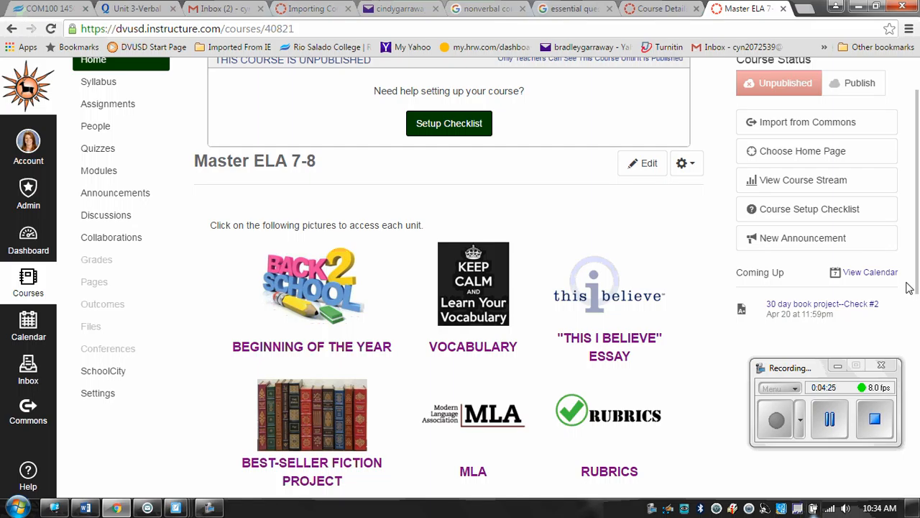
drag(908, 288, 913, 507)
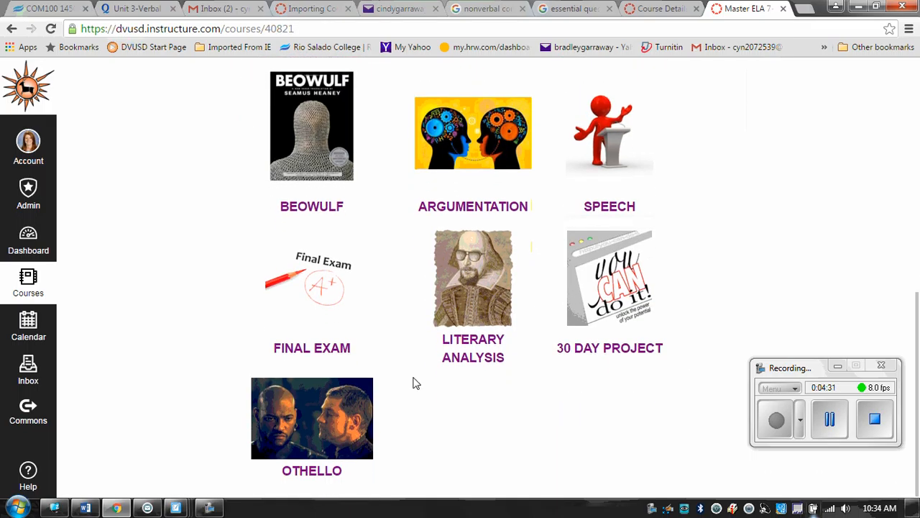
Step: Open the Final Exam unit page and view its extra options, including Share to Commons
click(303, 307)
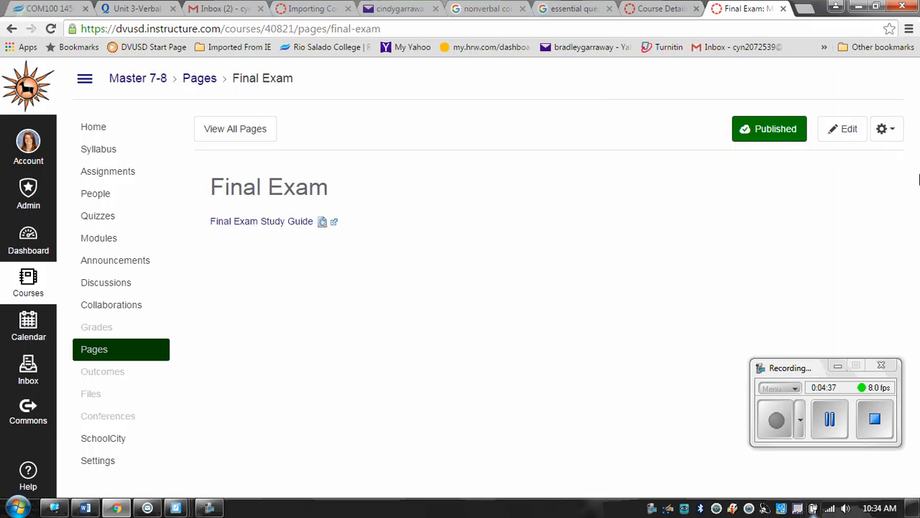
click(891, 137)
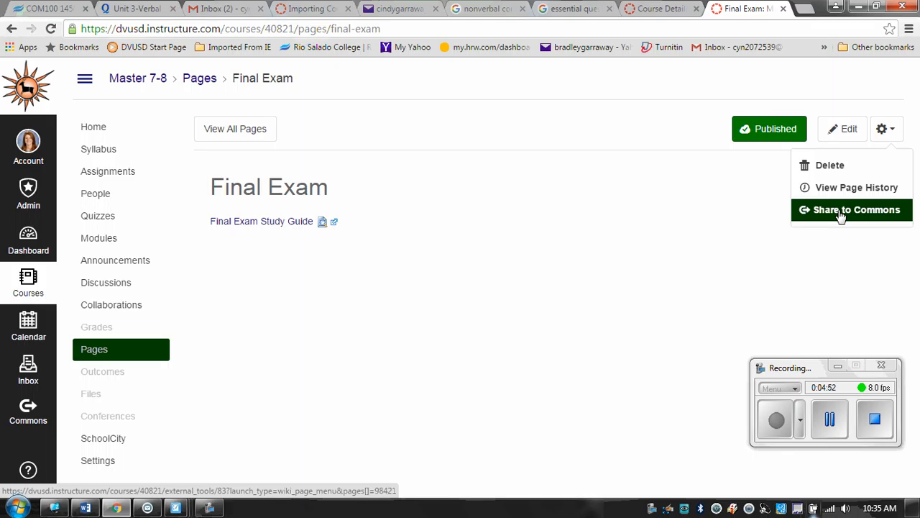
click(762, 290)
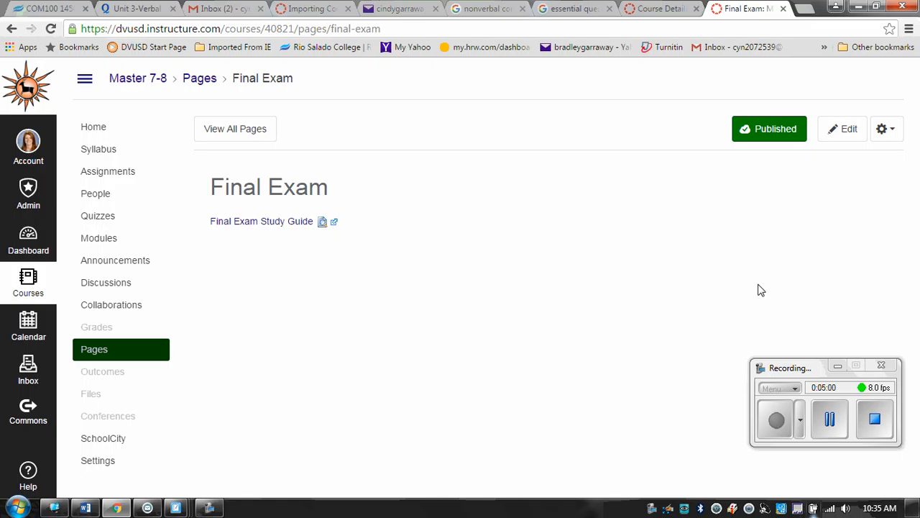
Step: Open the Master ELA 7-8 course settings and look over the available course actions
click(98, 465)
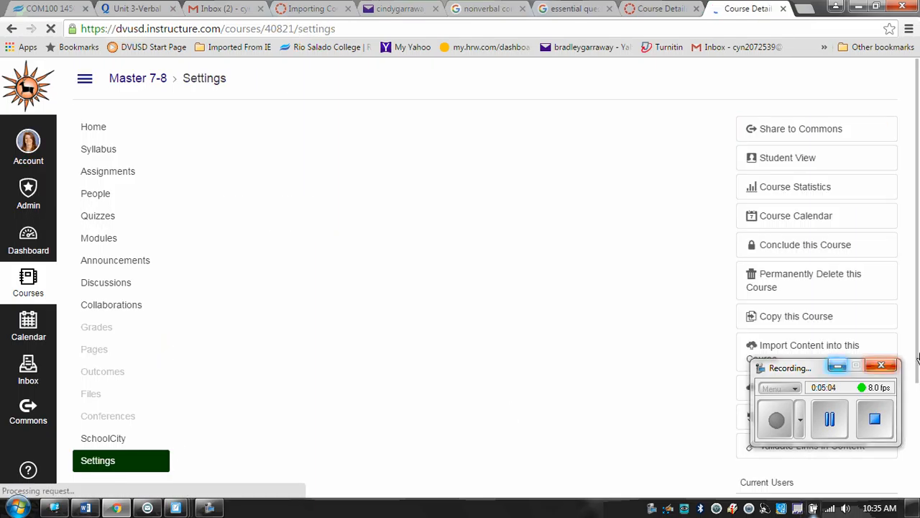
drag(817, 378, 869, 421)
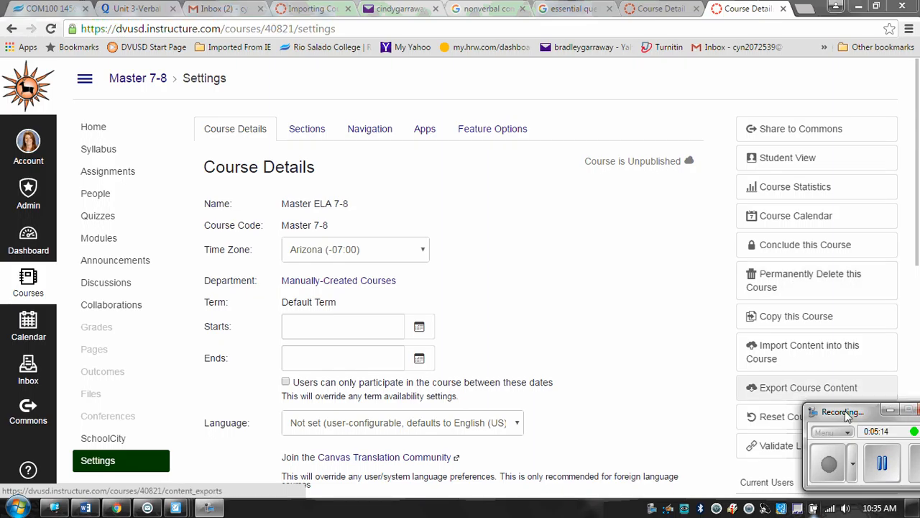
drag(838, 408, 799, 330)
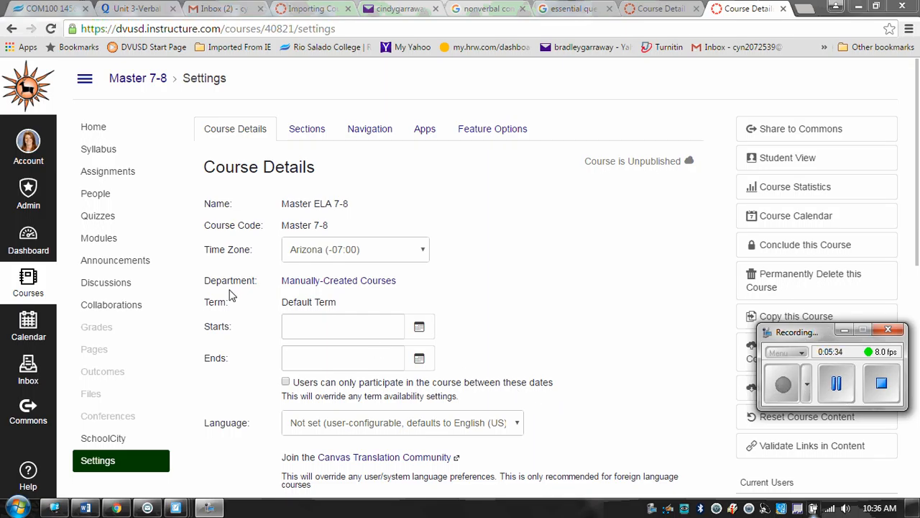
Step: Return to the dashboard, open the full course list and star the lower of the two unpublished Master ELA 7-8 courses
click(34, 251)
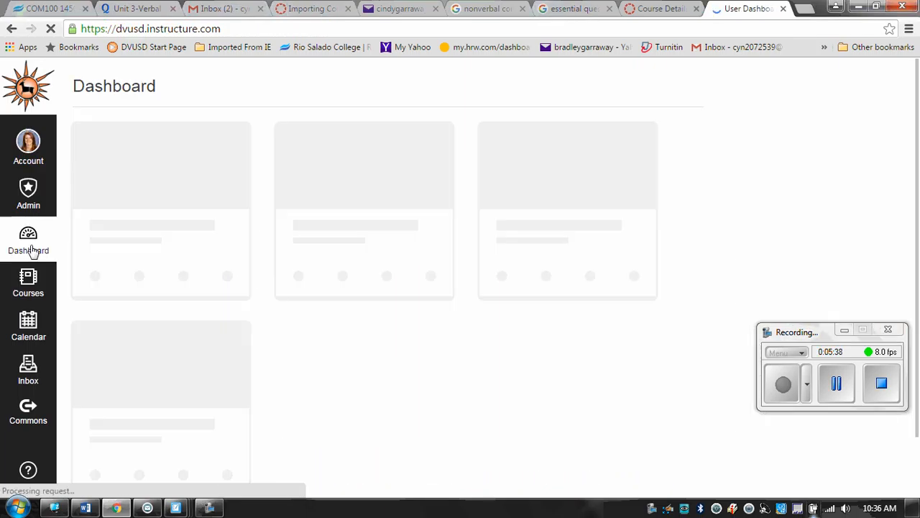
click(834, 388)
click(835, 388)
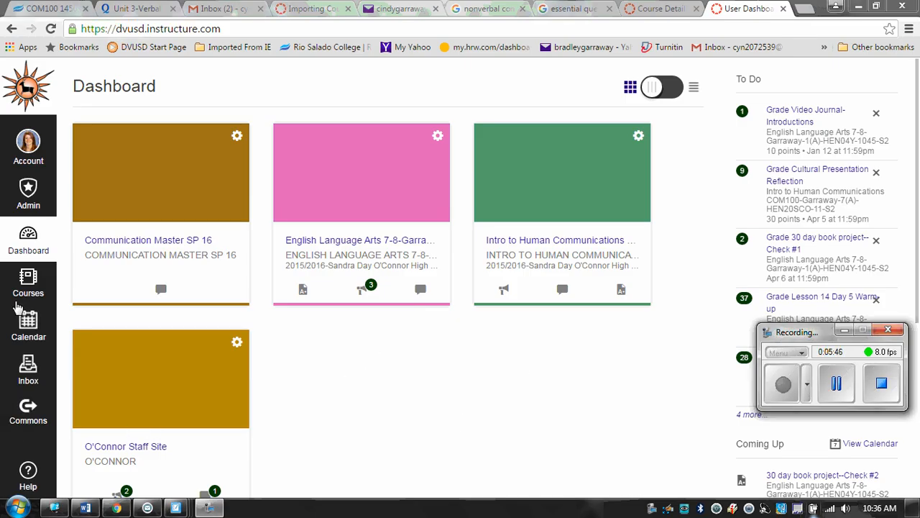
click(36, 292)
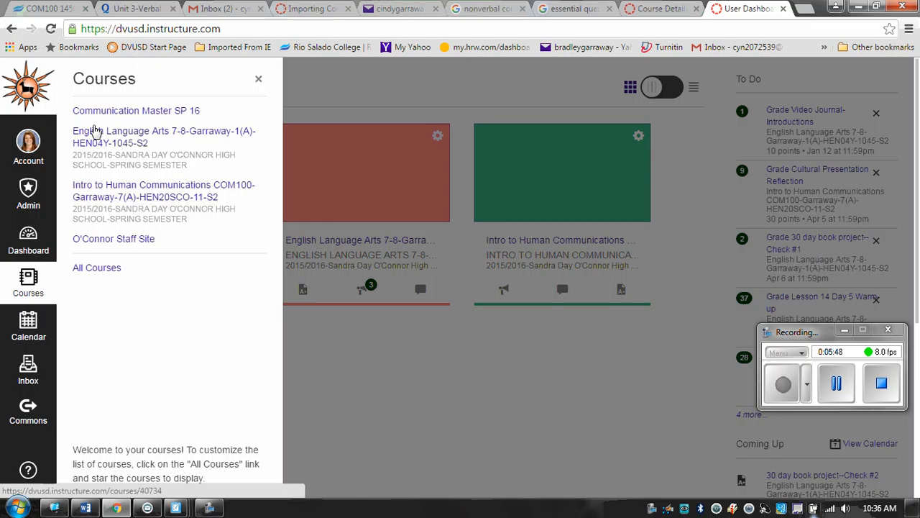
click(89, 270)
scroll(243, 251, down, 4)
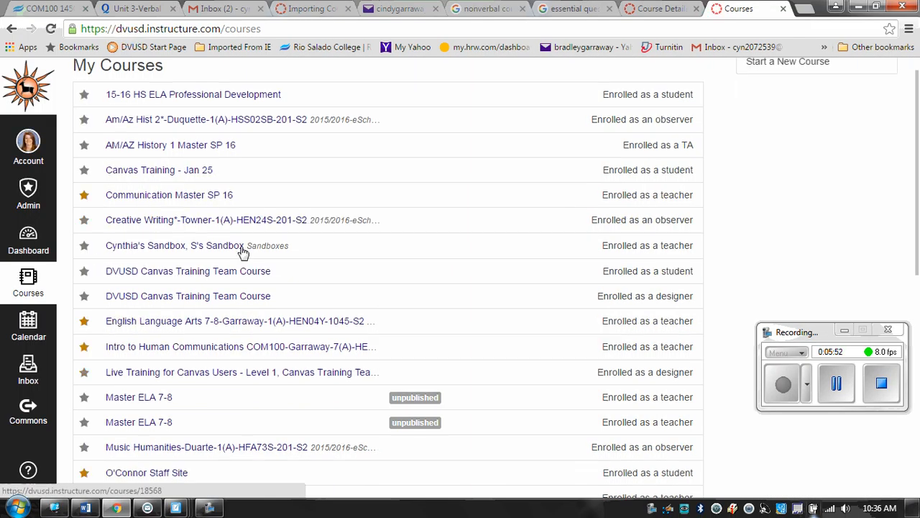
scroll(238, 295, up, 3)
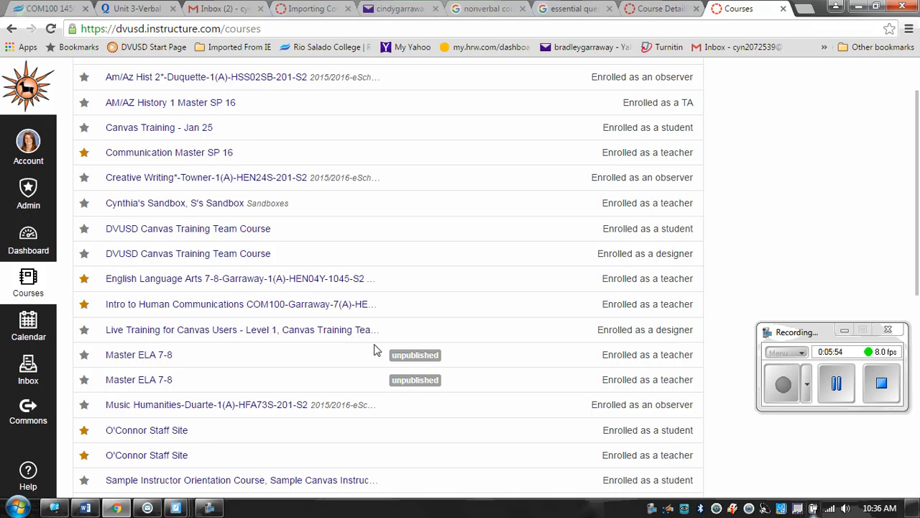
click(84, 380)
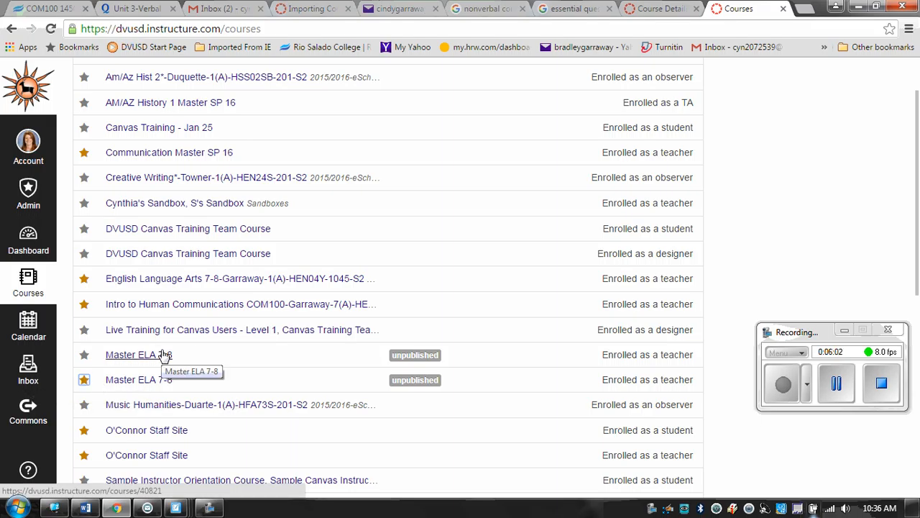